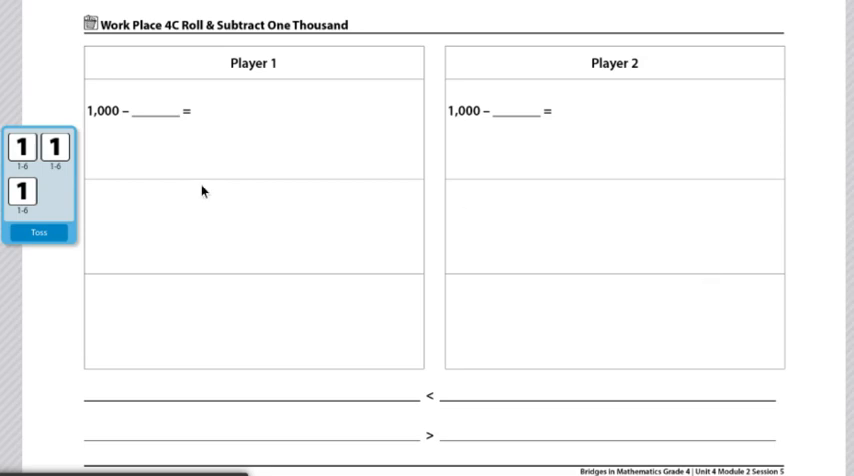
# Toss the dice to roll the digits 1, 1 and 4.
pyautogui.click(36, 236)
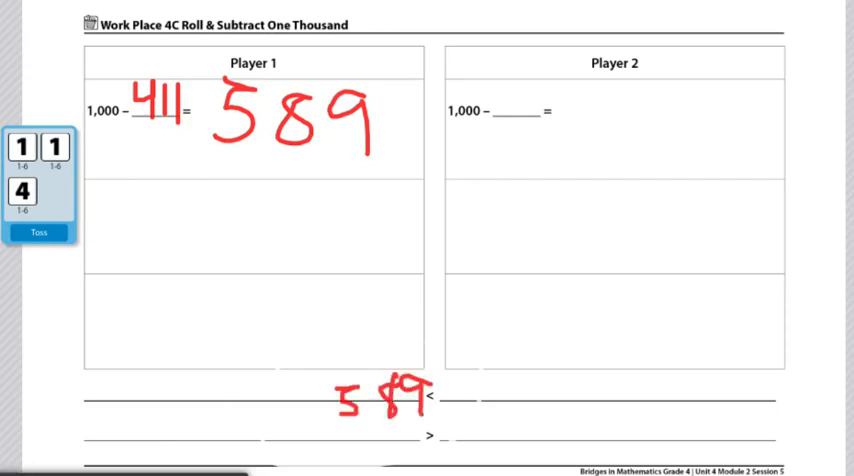
# Handwrite 611 in red after the < sign opposite 589.
pyautogui.moveTo(495, 365)
pyautogui.mouseDown()
pyautogui.moveTo(485, 405)
pyautogui.moveTo(510, 395)
pyautogui.mouseUp()
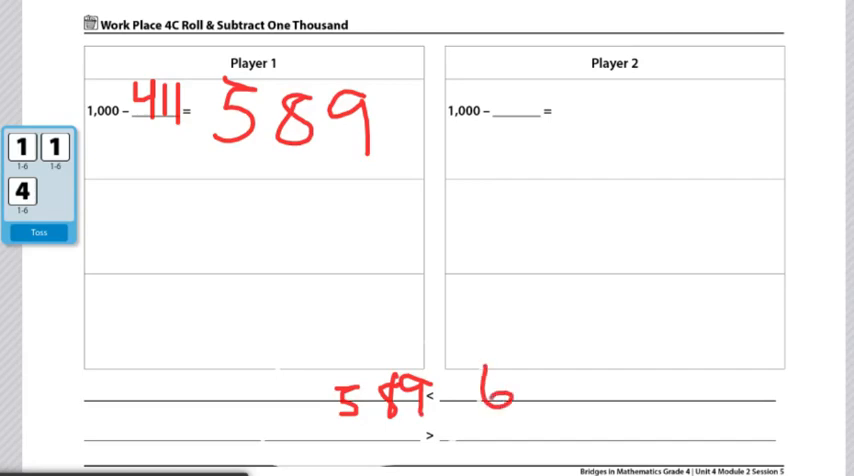
pyautogui.moveTo(547, 350); pyautogui.dragTo(545, 410)
pyautogui.moveTo(583, 352); pyautogui.dragTo(583, 420)
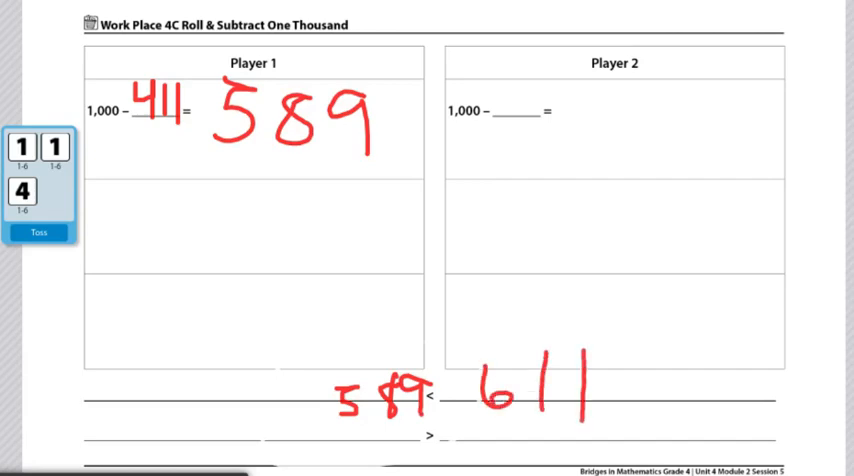